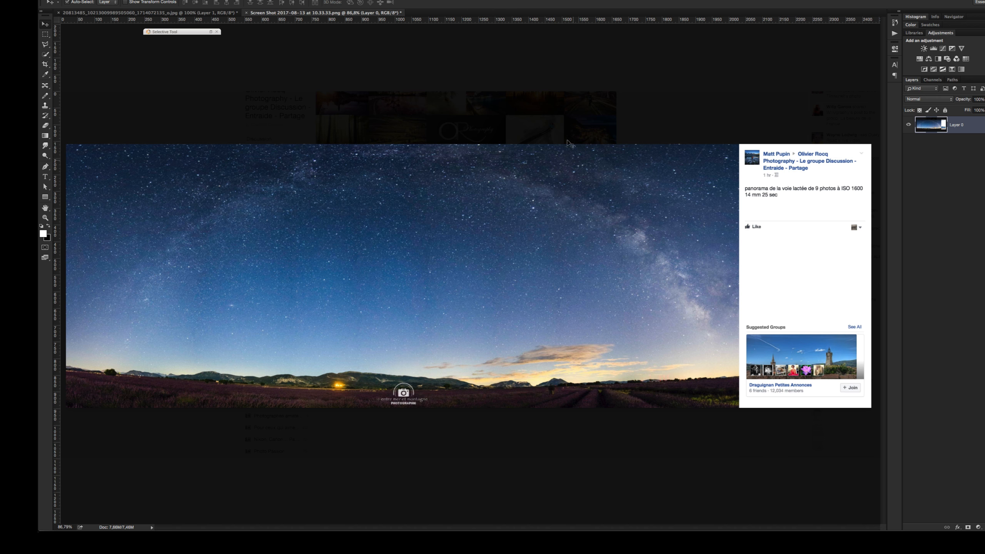
# Step: Place a horizontal guide just below the horizon in the screenshot of the panorama
pyautogui.moveTo(473, 22); pyautogui.dragTo(452, 390)
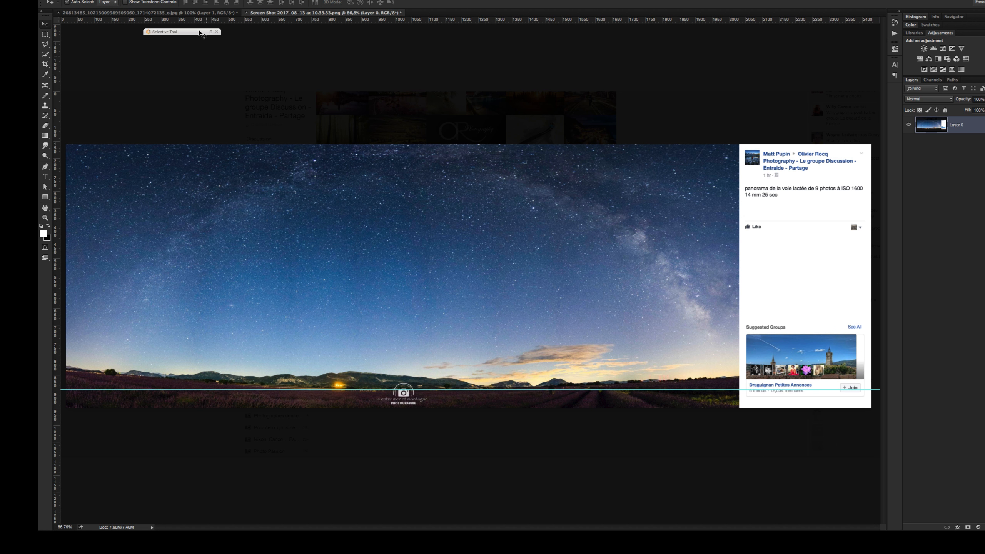
# Step: In the panorama JPG document, delete the old Layer 1 and duplicate the Background as a new layer
pyautogui.click(191, 14)
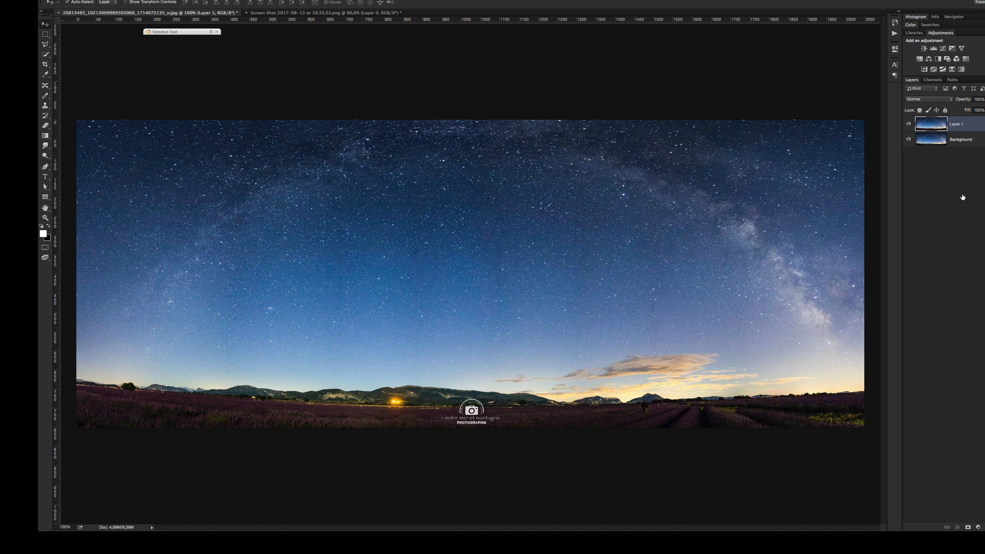
pyautogui.moveTo(963, 197); pyautogui.dragTo(977, 524)
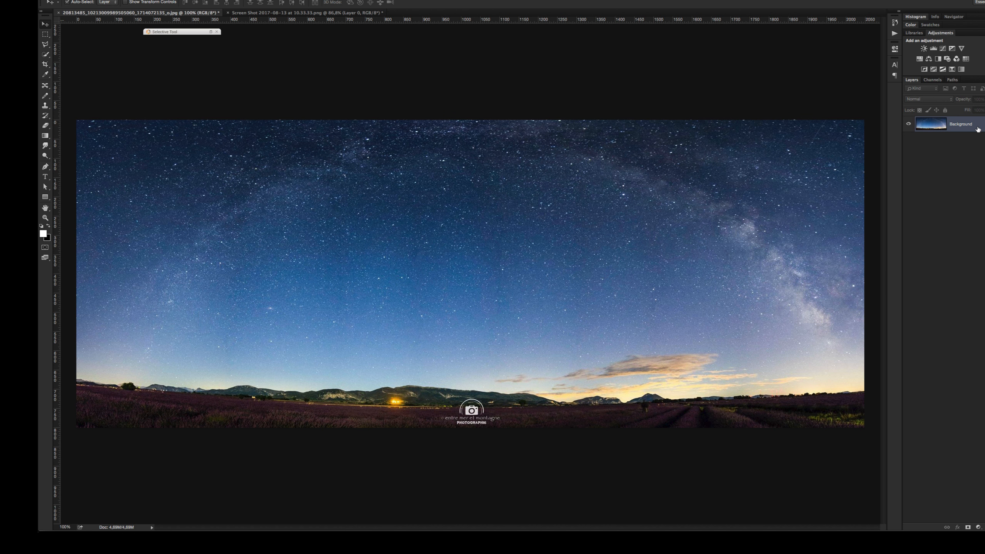
pyautogui.press('super+j')
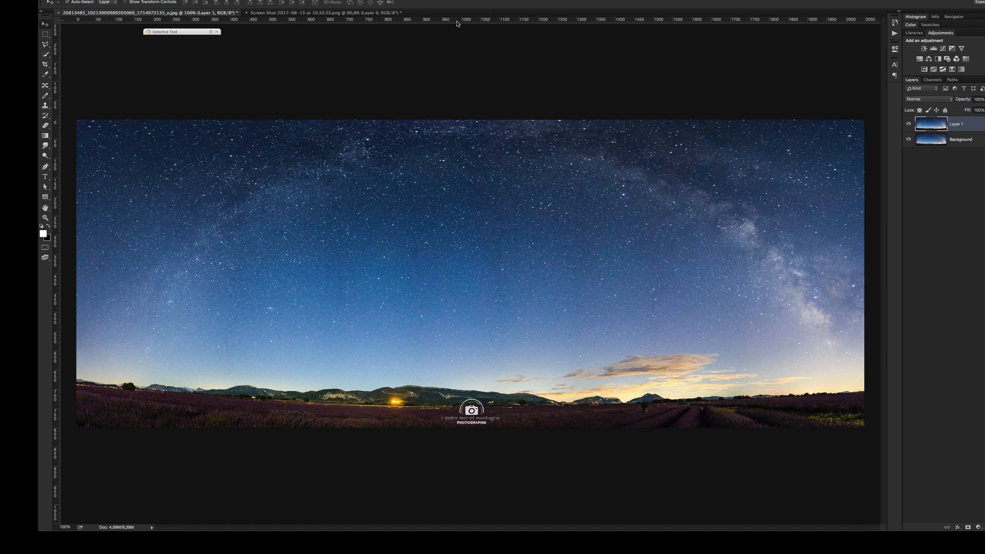
# Step: Hide the rulers and show them again around the panorama
pyautogui.moveTo(456, 23); pyautogui.dragTo(480, 22)
pyautogui.moveTo(62, 189)
pyautogui.mouseDown()
pyautogui.moveTo(93, 180)
pyautogui.moveTo(66, 180)
pyautogui.moveTo(62, 190)
pyautogui.mouseUp()
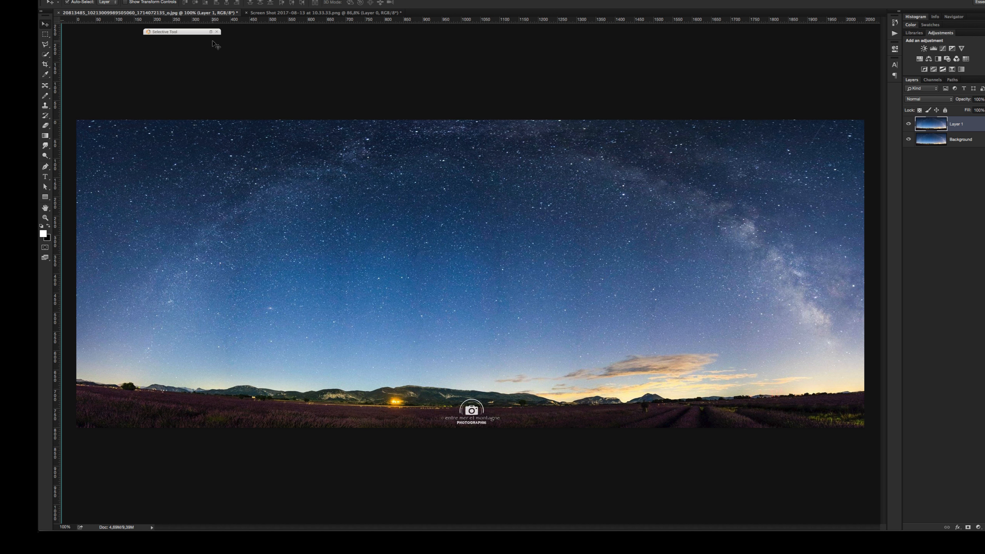
pyautogui.click(253, 0)
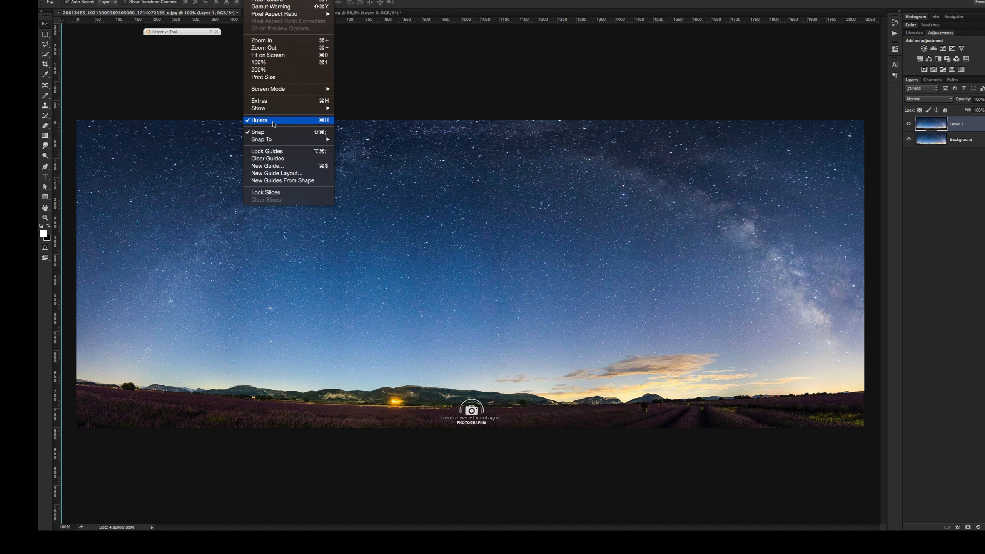
pyautogui.click(274, 124)
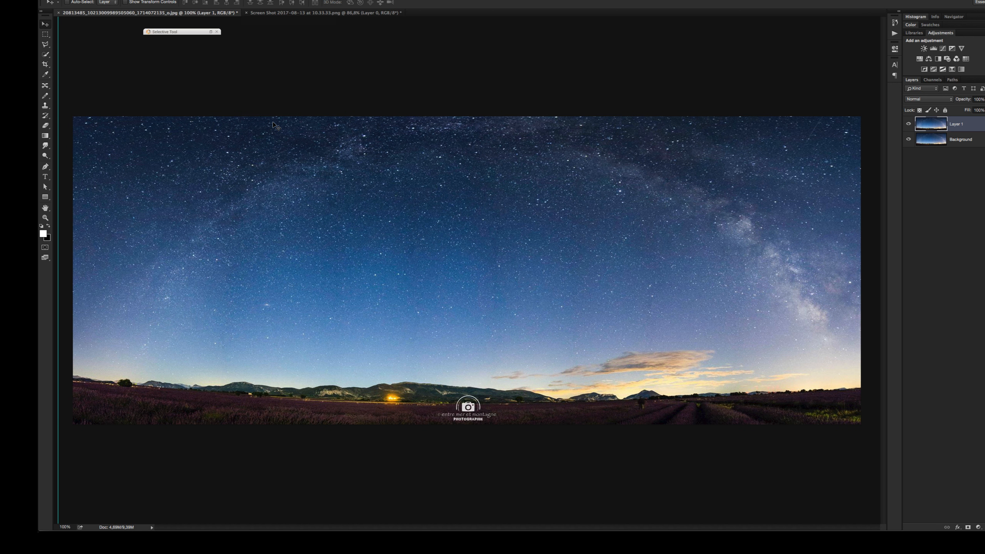
pyautogui.press('super+r')
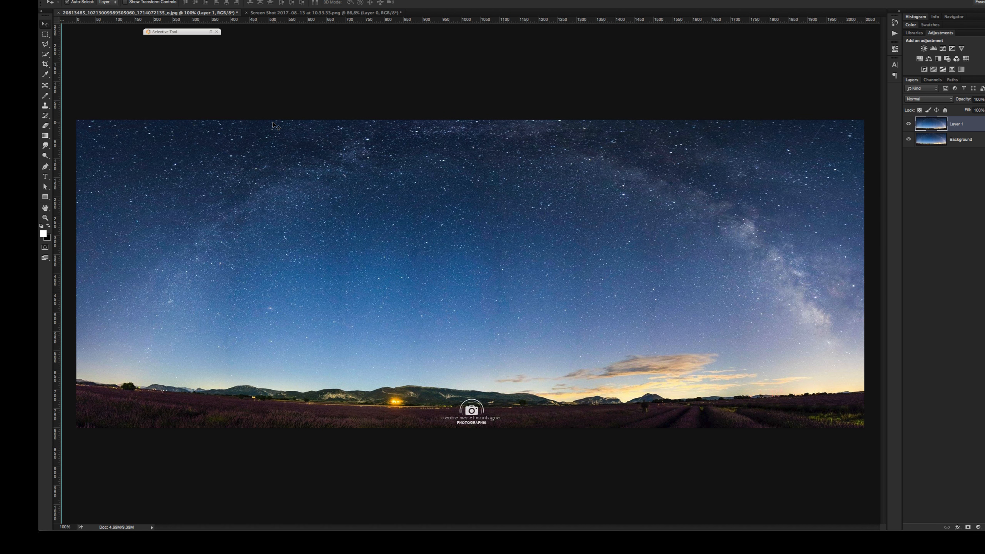
pyautogui.press('super+r')
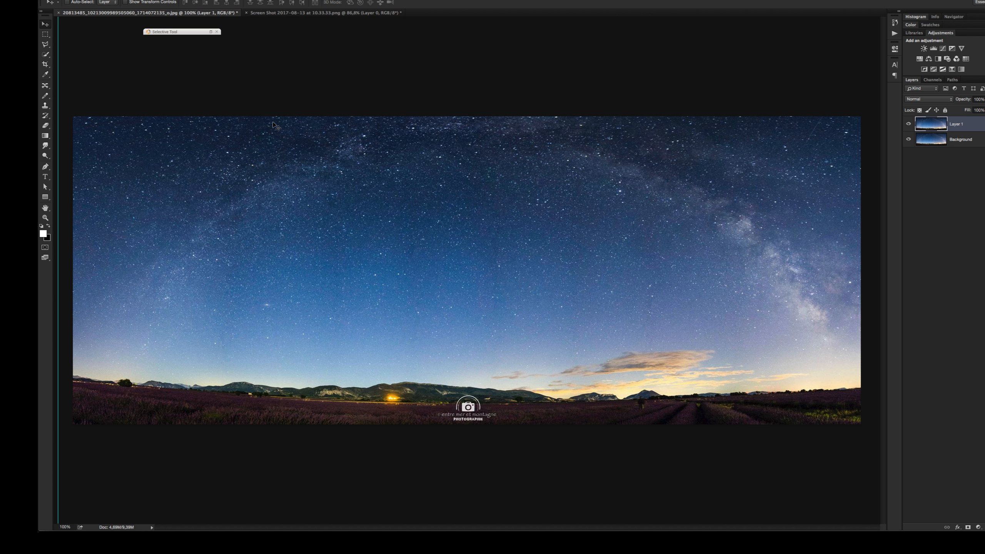
pyautogui.press('super+r')
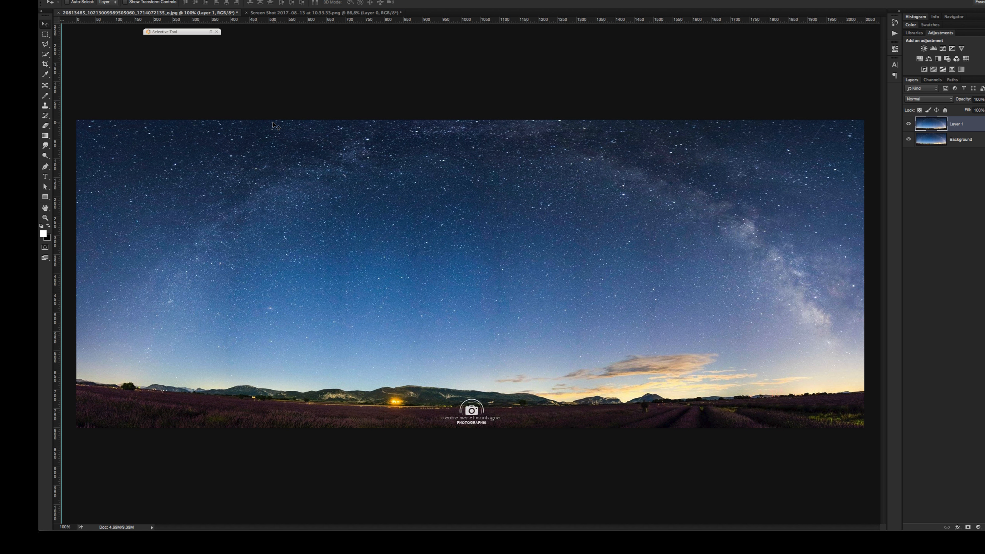
pyautogui.press('super+r')
pyautogui.press('super+r')
# Step: Place a horizontal guide across the panorama just below the mountains, as a reference for a level horizon
pyautogui.moveTo(418, 22); pyautogui.dragTo(412, 228)
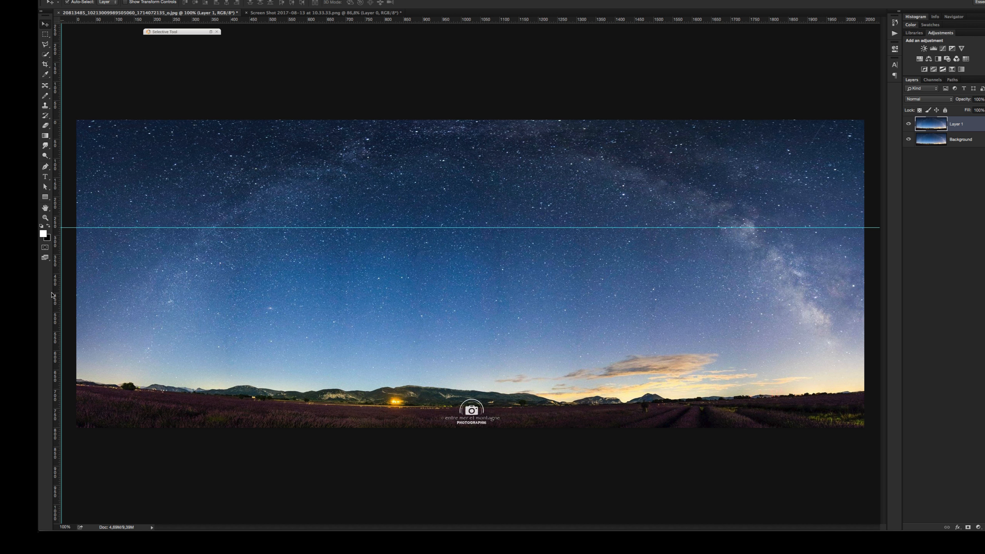
pyautogui.moveTo(56, 294)
pyautogui.mouseDown()
pyautogui.moveTo(421, 292)
pyautogui.moveTo(237, 292)
pyautogui.moveTo(57, 313)
pyautogui.mouseUp()
pyautogui.moveTo(380, 234); pyautogui.dragTo(380, 407)
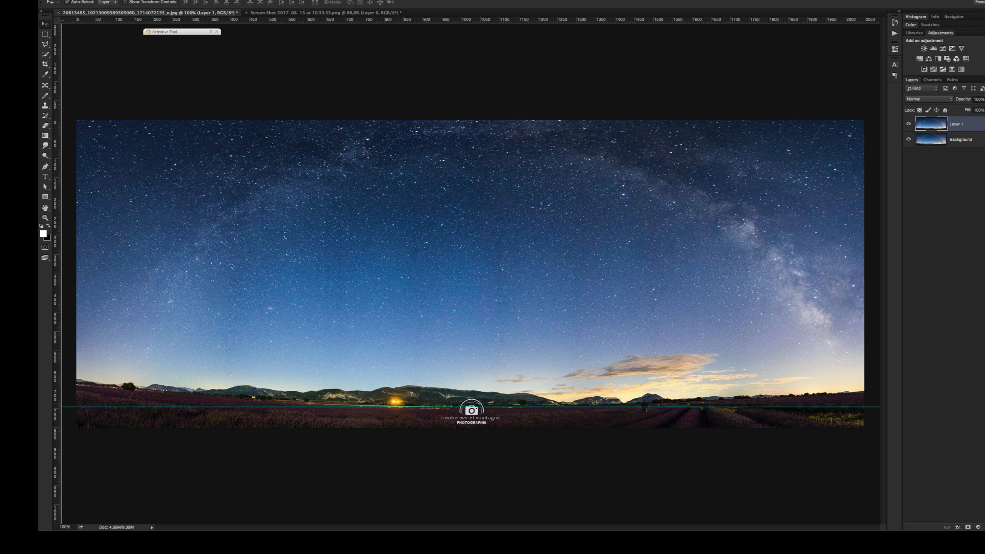
# Step: Warp Layer 1 by pulling its lower-right and lower-left corners down until both ends of the horizon line up with the guide
pyautogui.click(115, 0)
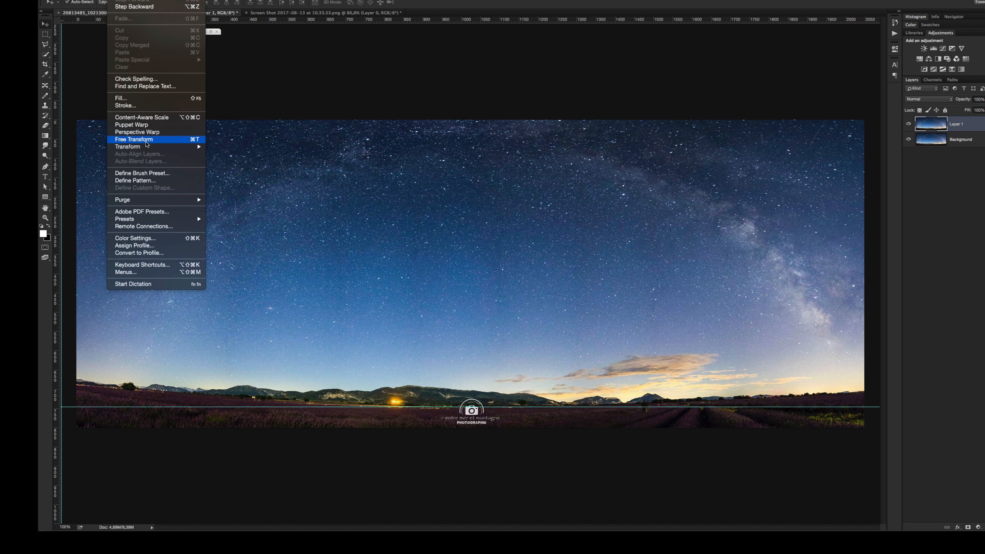
pyautogui.moveTo(146, 146)
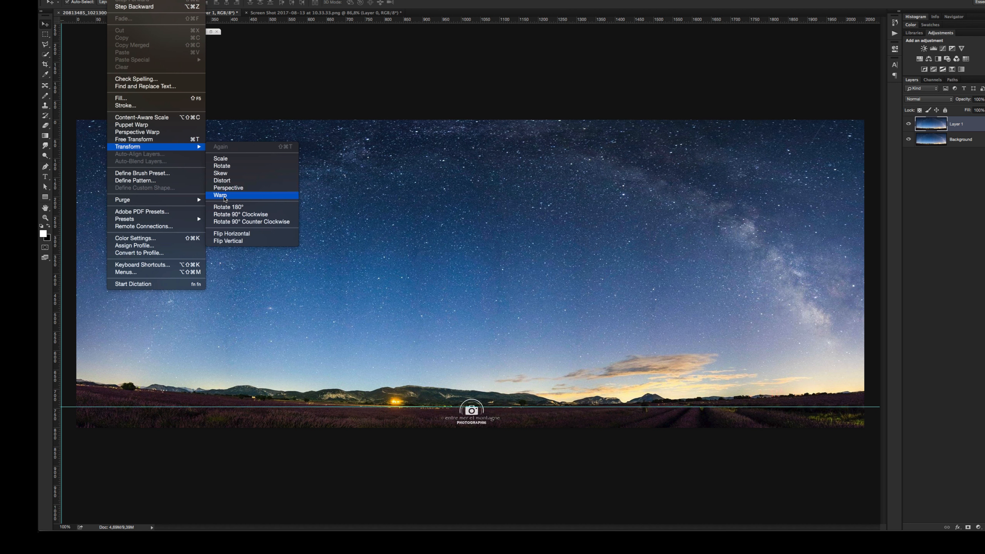
pyautogui.click(220, 195)
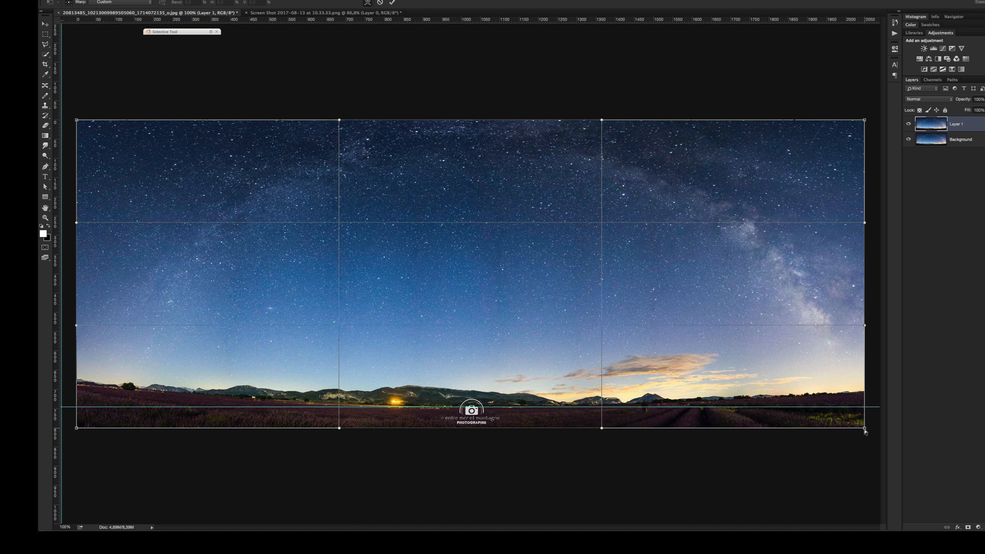
pyautogui.moveTo(865, 430)
pyautogui.mouseDown()
pyautogui.moveTo(867, 445)
pyautogui.moveTo(867, 426)
pyautogui.moveTo(867, 444)
pyautogui.moveTo(867, 435)
pyautogui.mouseUp()
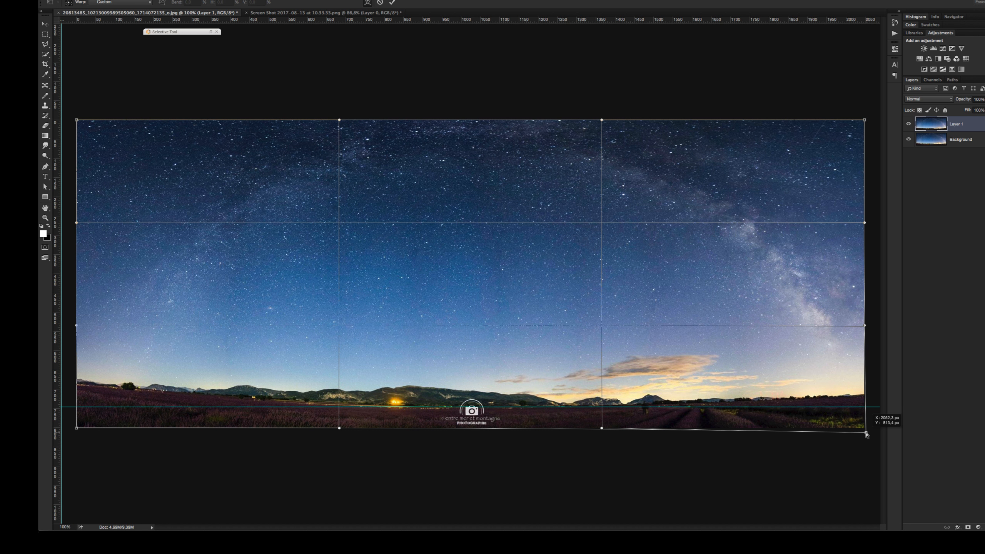
pyautogui.moveTo(867, 435); pyautogui.dragTo(866, 436)
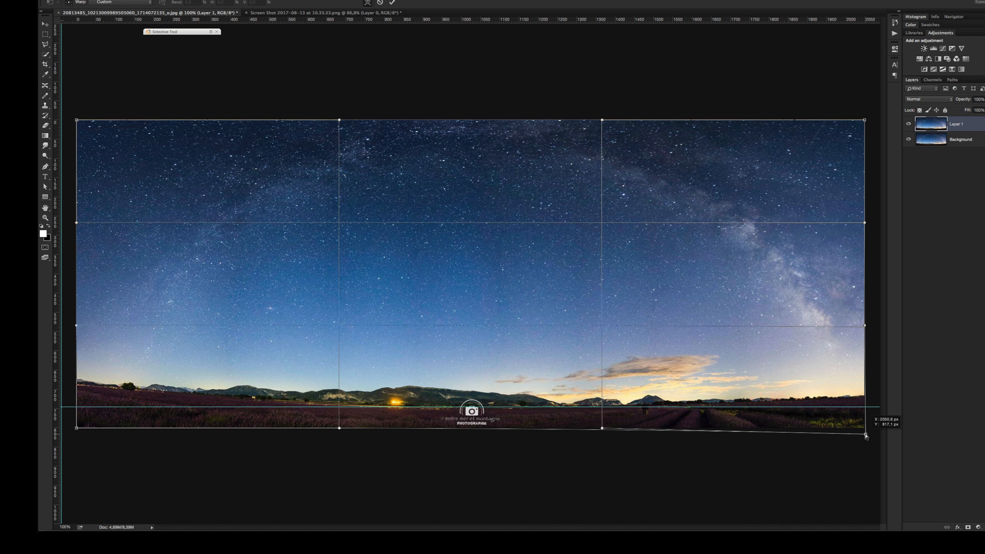
pyautogui.moveTo(867, 436); pyautogui.dragTo(866, 450)
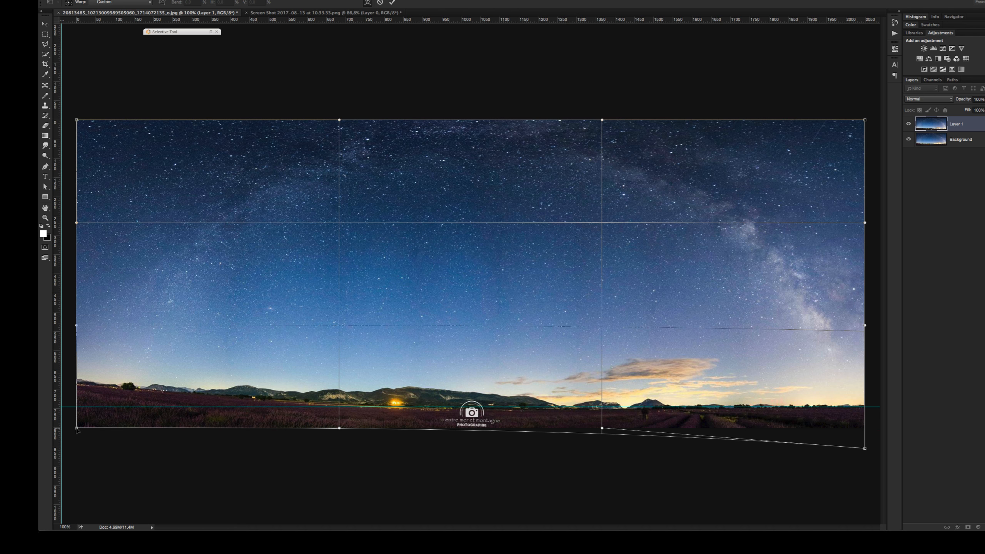
pyautogui.moveTo(77, 429); pyautogui.dragTo(75, 461)
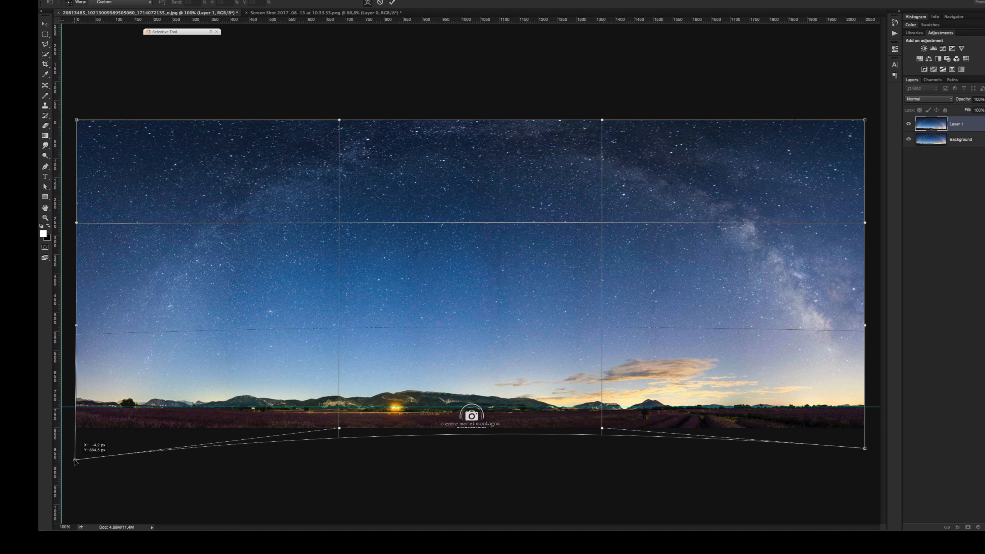
pyautogui.moveTo(76, 461); pyautogui.dragTo(76, 461)
# Step: Hide and show the warp grid and guides to examine how level the horizon looks
pyautogui.press('super+h')
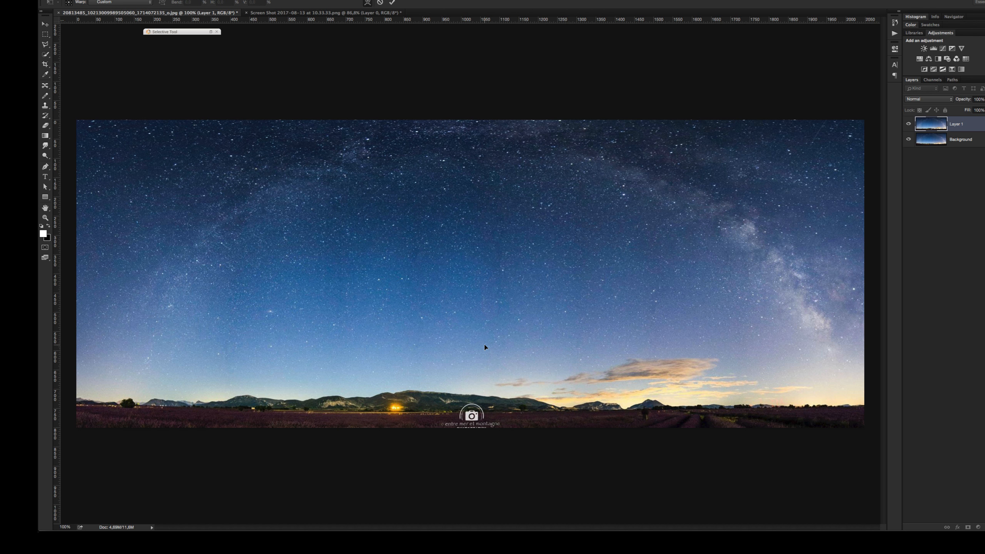
pyautogui.press('super+h')
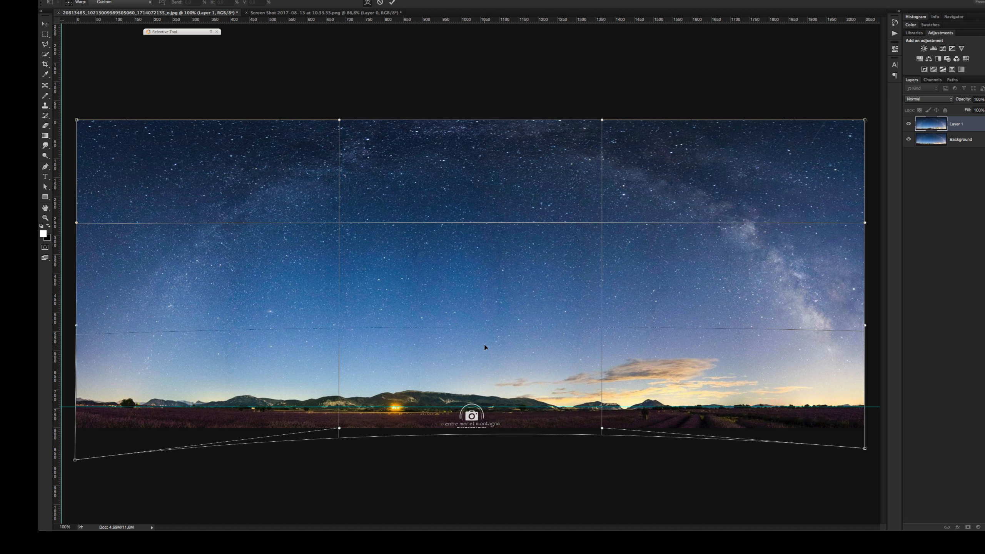
pyautogui.press('super+h')
pyautogui.press('super+h')
pyautogui.press('super+h')
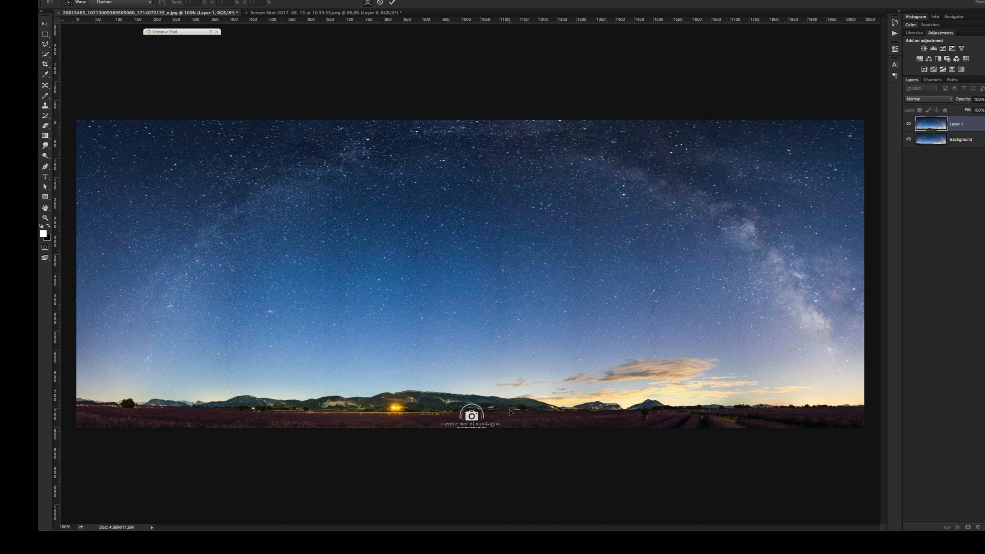
pyautogui.press('super+h')
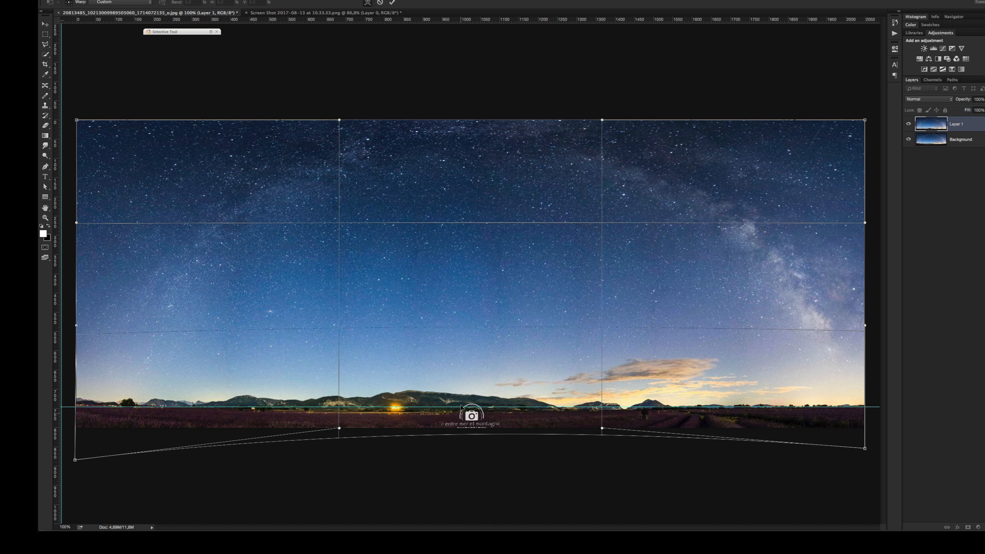
# Step: Refine the warp by lifting the middle of the horizon slightly and lowering the lower-left corner a little more
pyautogui.moveTo(463, 389); pyautogui.dragTo(463, 383)
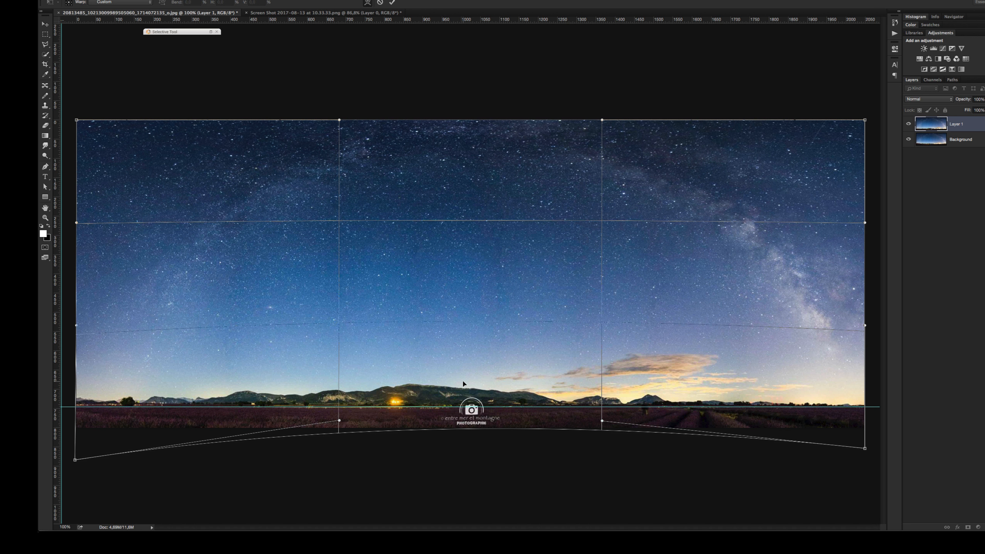
pyautogui.moveTo(463, 384); pyautogui.dragTo(463, 383)
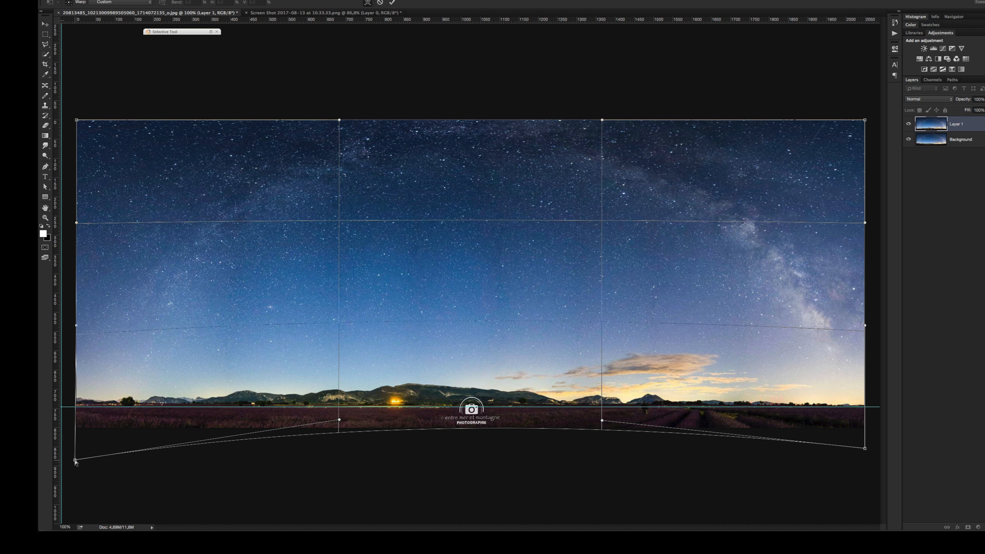
pyautogui.moveTo(75, 461); pyautogui.dragTo(75, 465)
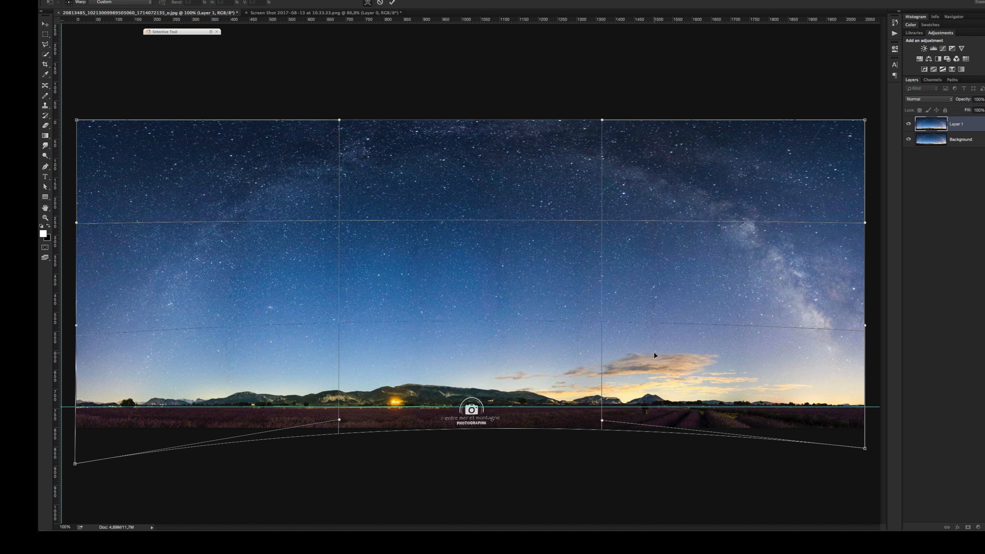
# Step: Check the warped panorama without the grid, and place a horizontal guide in the empty area above the image
pyautogui.press('super+h')
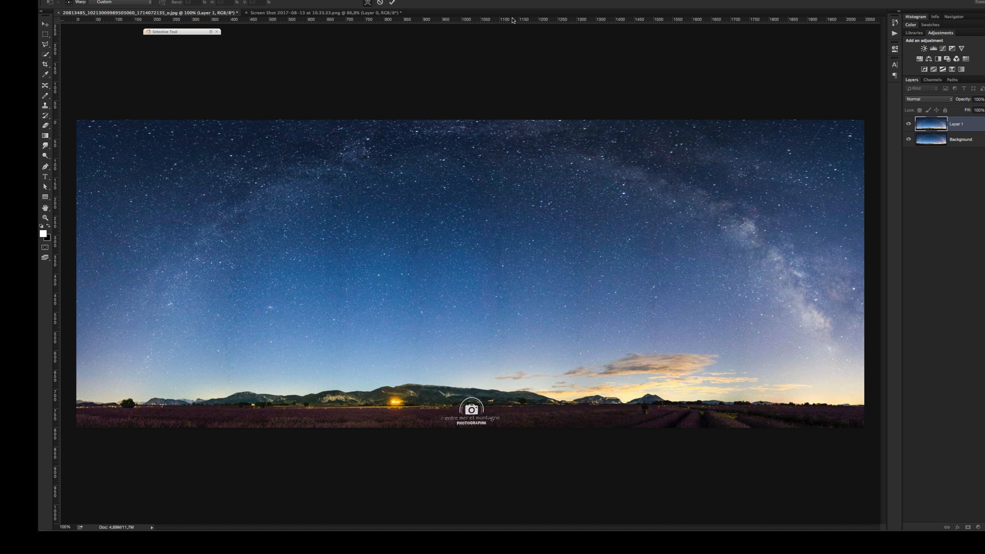
pyautogui.moveTo(513, 20); pyautogui.dragTo(491, 47)
pyautogui.press('super+h')
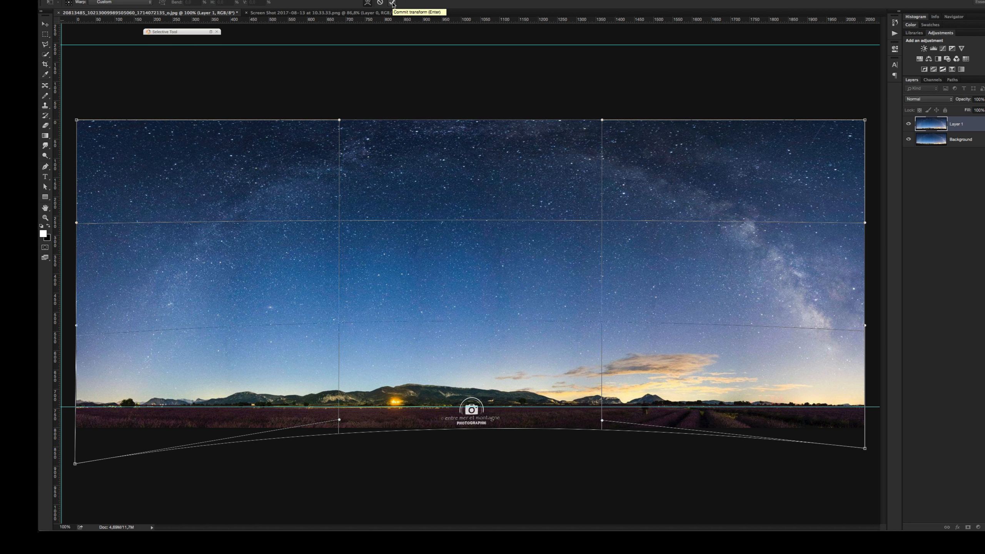
# Step: Apply the warp to Layer 1 and remove the guide from the horizon
pyautogui.click(392, 3)
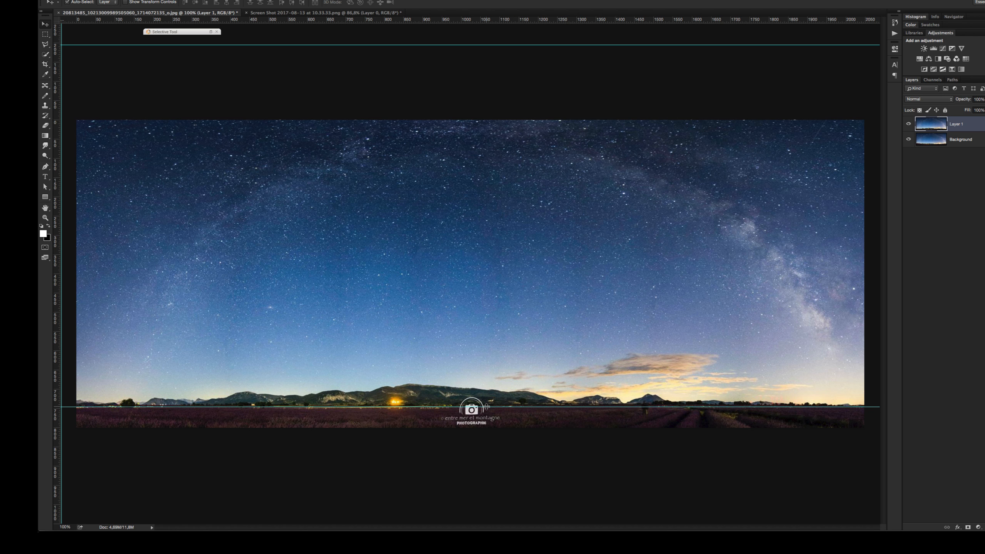
pyautogui.moveTo(487, 406); pyautogui.dragTo(532, 12)
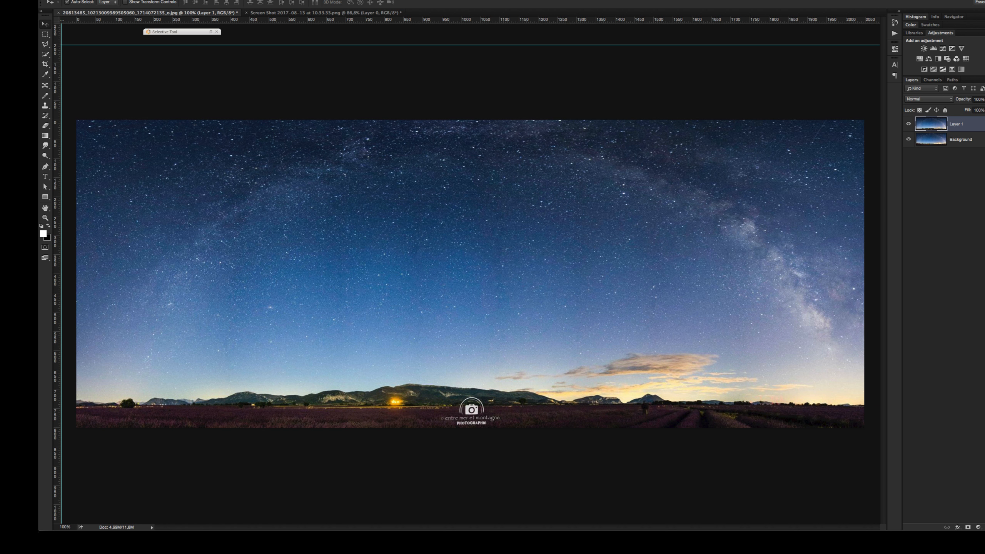
# Step: Toggle Layer 1's visibility repeatedly to compare the warped horizon with the original Background
pyautogui.click(908, 125)
pyautogui.click(908, 125)
pyautogui.click(908, 125)
pyautogui.click(909, 125)
pyautogui.click(908, 125)
pyautogui.click(909, 125)
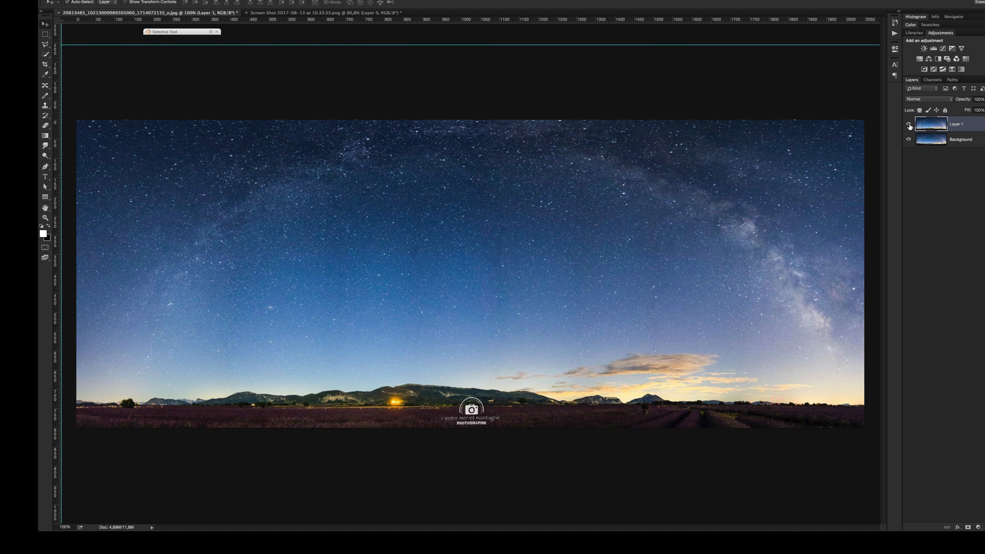